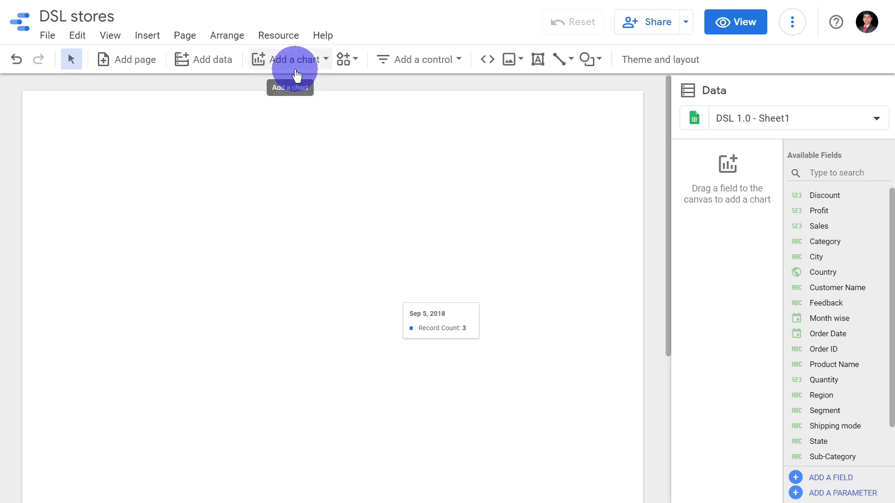
- Add a time series chart to the blank report page and enlarge it from its lower-right corner
click(294, 63)
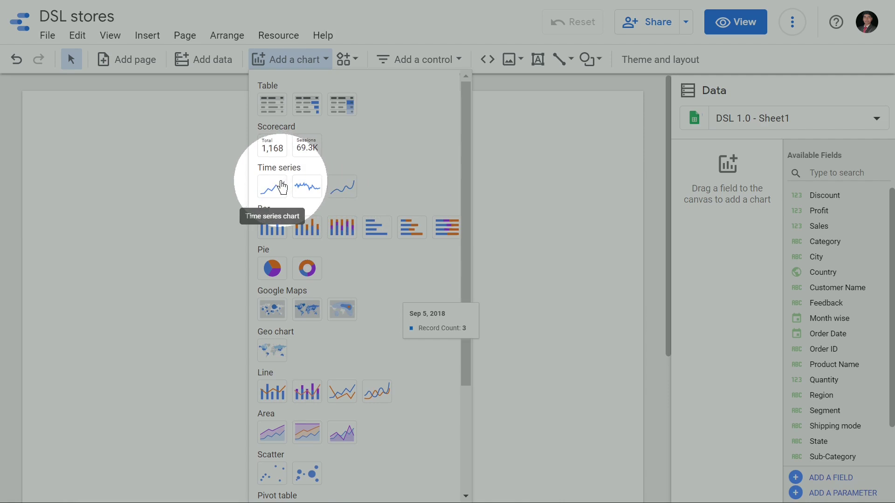
click(282, 187)
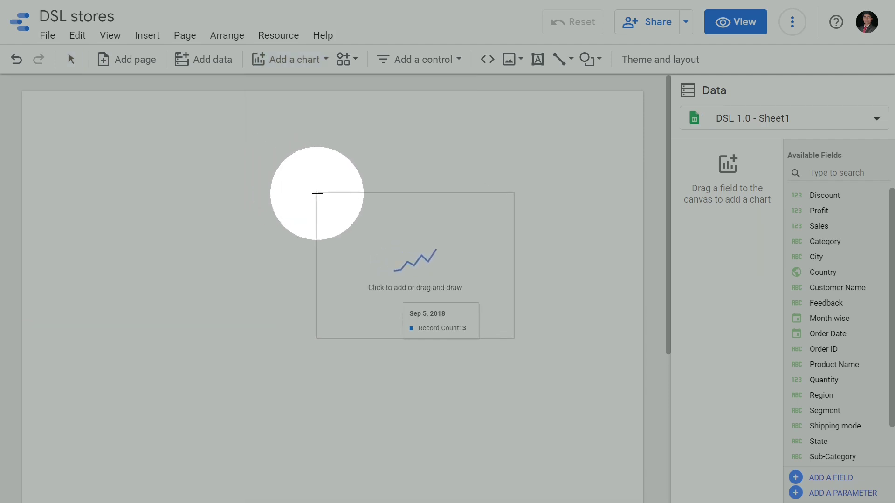
click(317, 193)
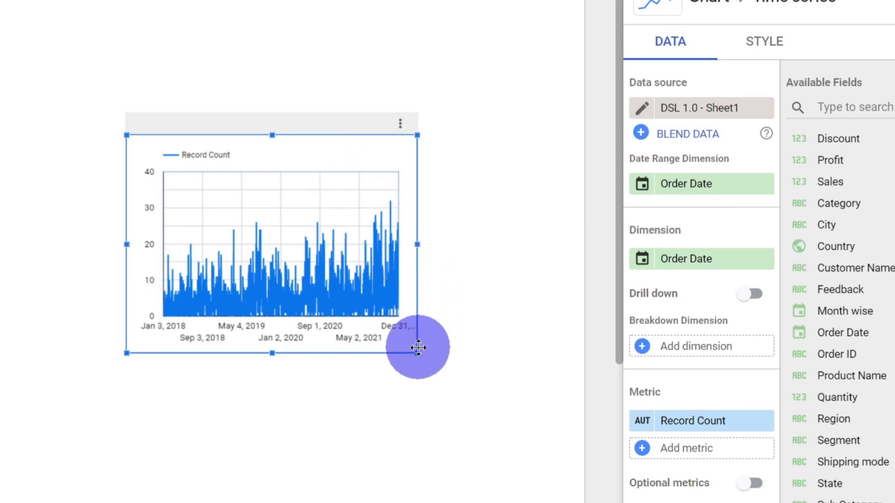
drag(418, 348, 525, 452)
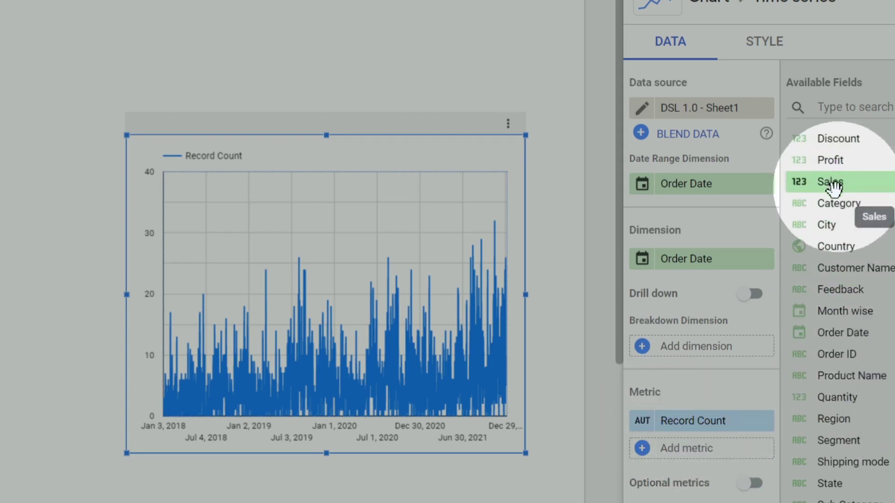
- Replace the chart's Record Count metric with Sales and set the Order Date dimension's type to Year Quarter
drag(832, 184, 679, 454)
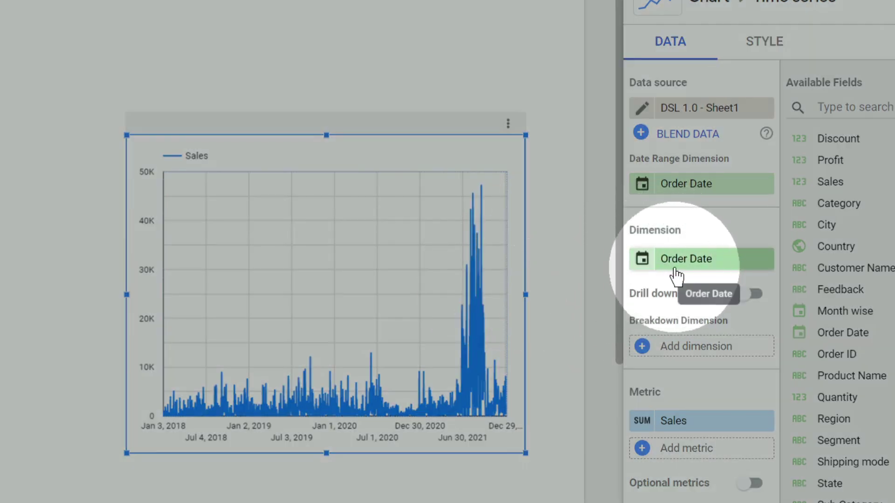
click(643, 267)
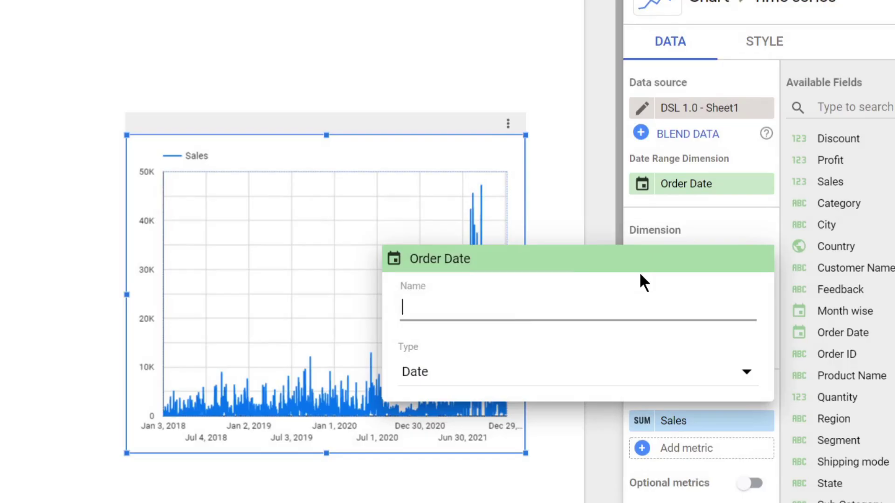
click(563, 381)
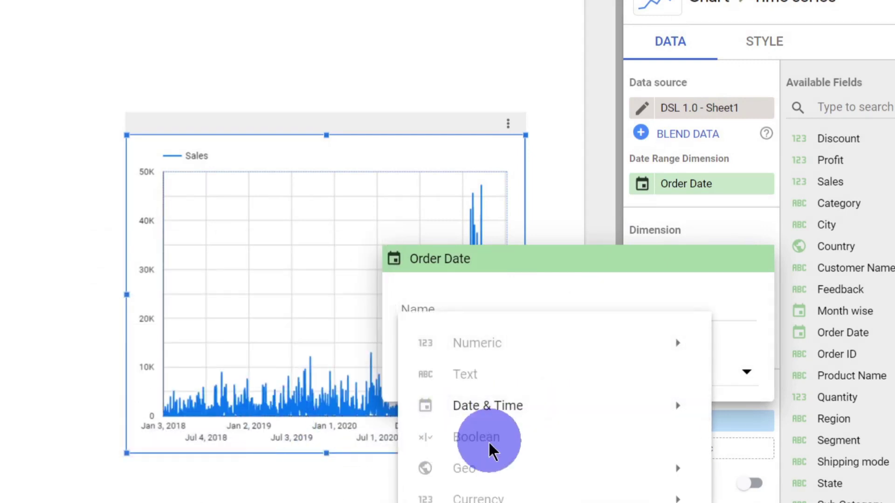
mouse_move(488, 412)
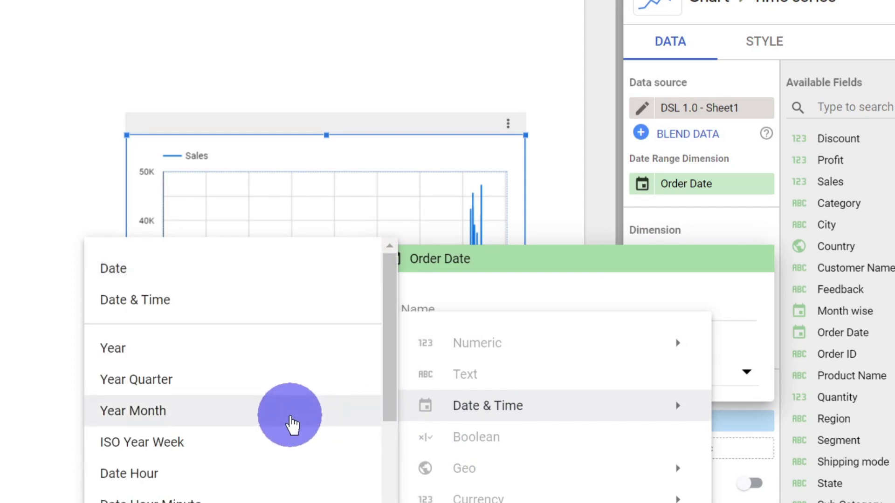
click(292, 422)
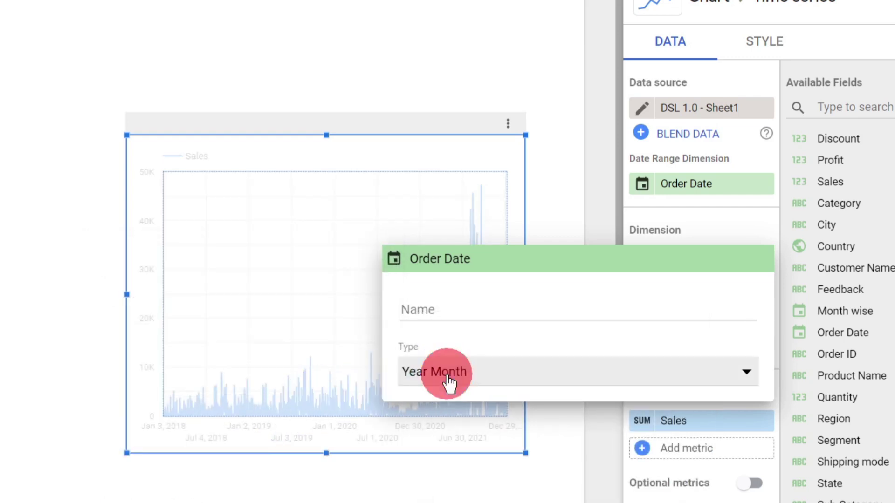
click(448, 383)
click(463, 408)
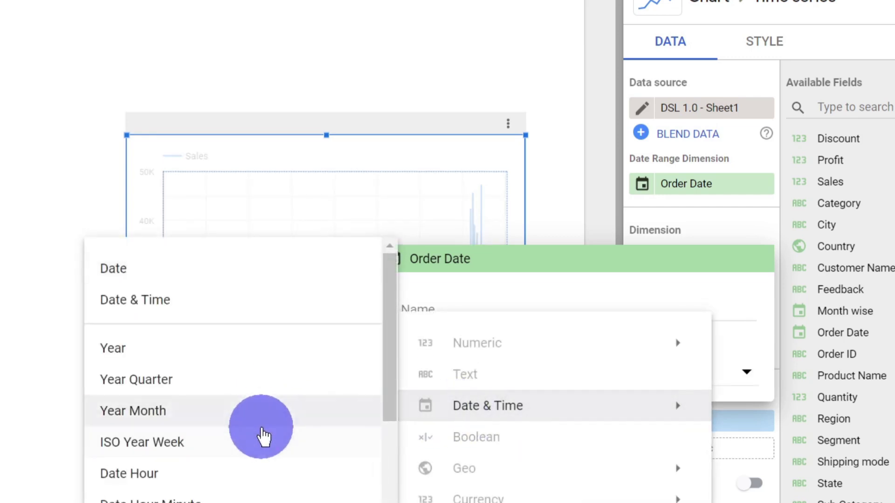
click(261, 381)
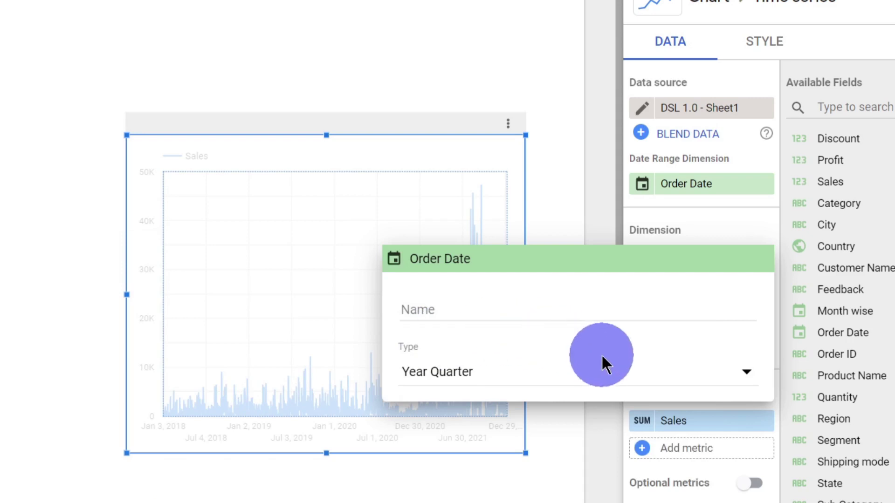
click(595, 219)
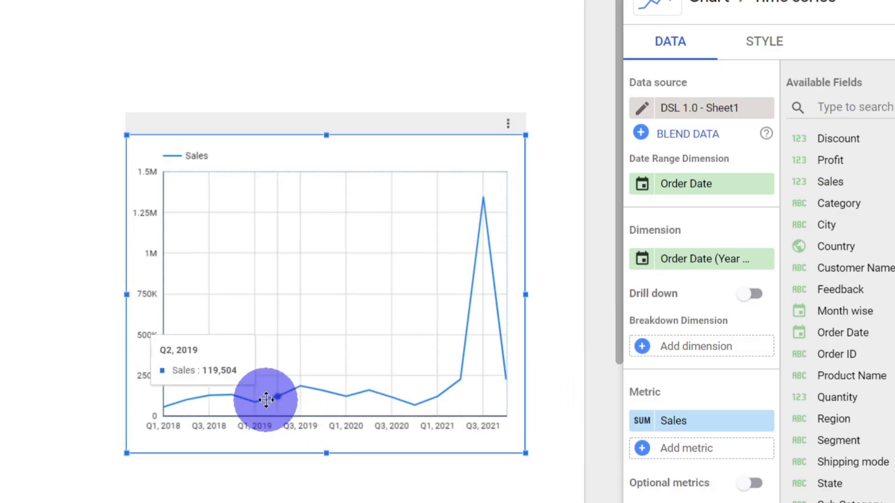
- Enable optional metrics for the time series chart and add Profit as an optional metric
click(467, 487)
click(422, 416)
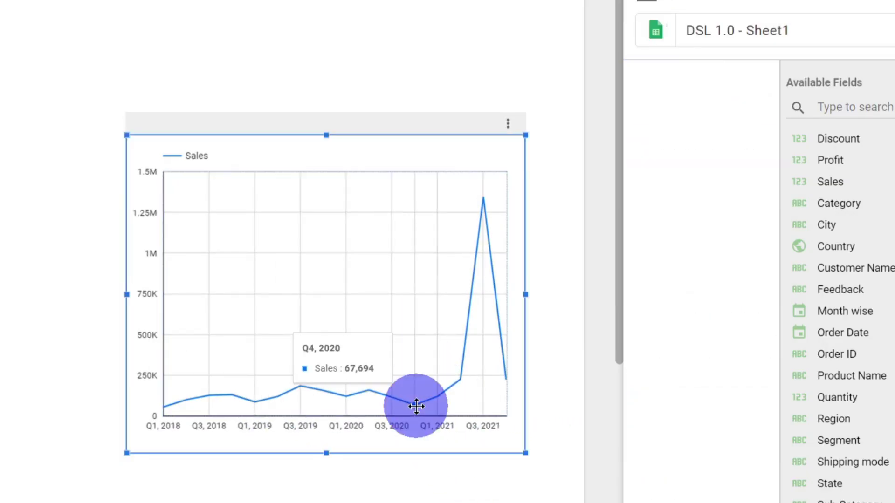
scroll(674, 358, down, 5)
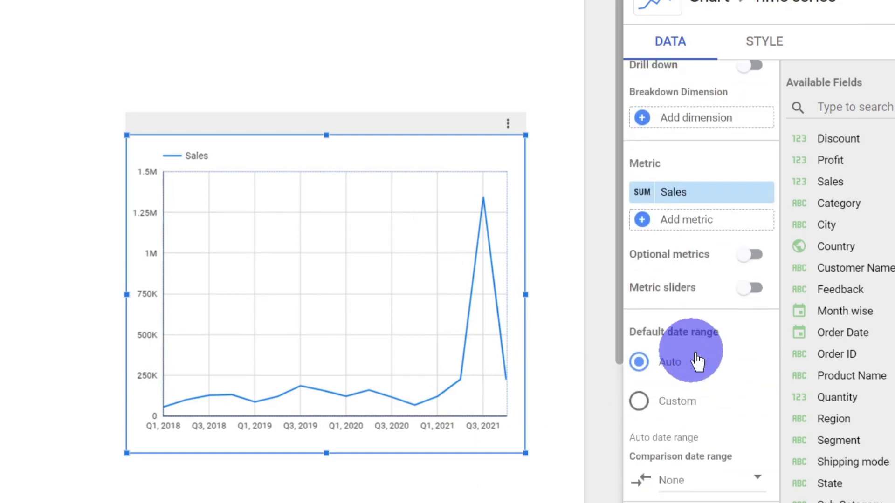
click(752, 260)
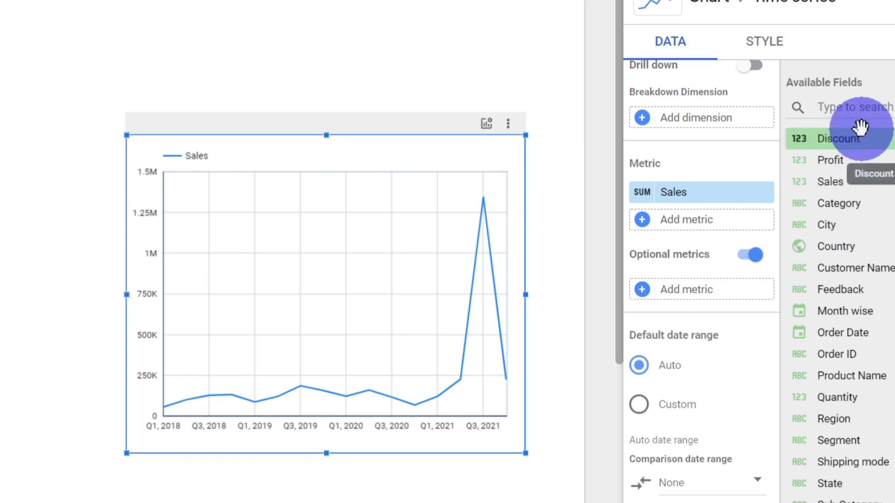
drag(865, 159, 716, 303)
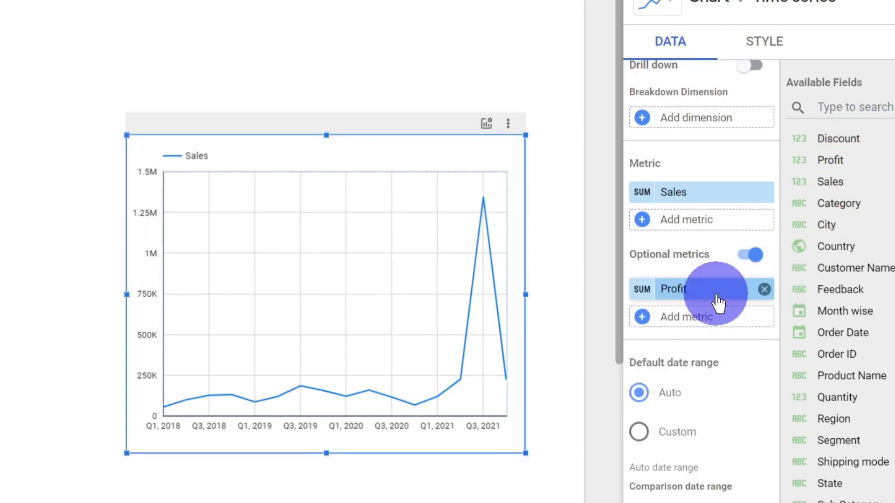
- Show Profit in the chart's optional metrics, switch Sales off and on, and hide Profit again
click(487, 125)
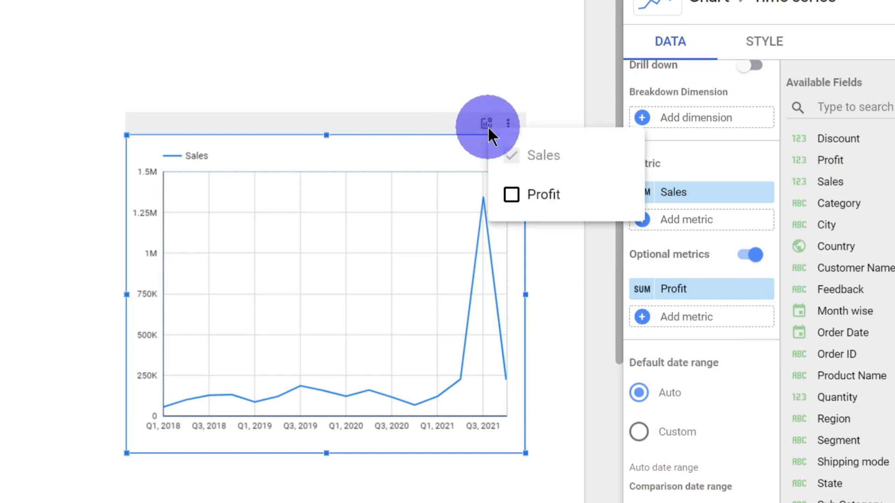
click(559, 208)
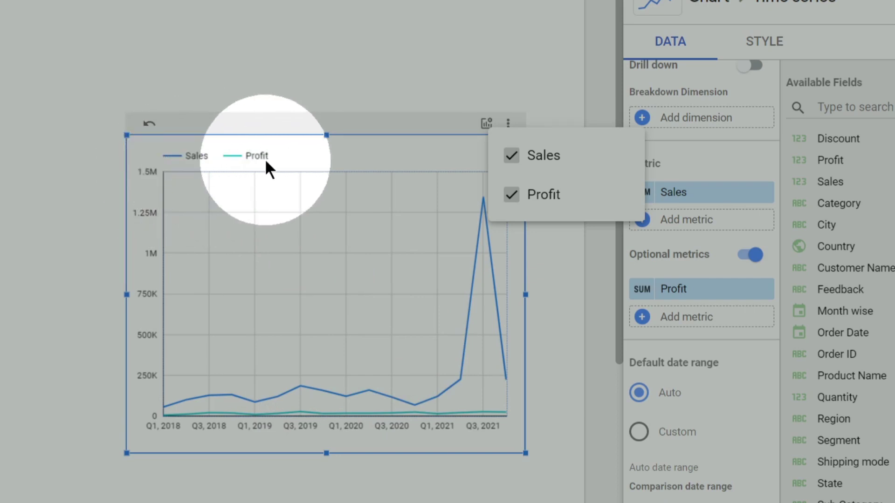
click(511, 155)
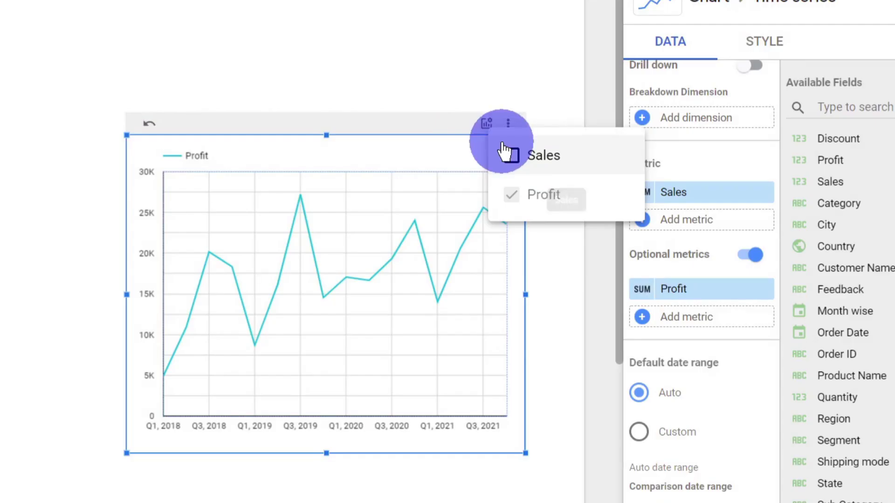
click(521, 166)
click(511, 157)
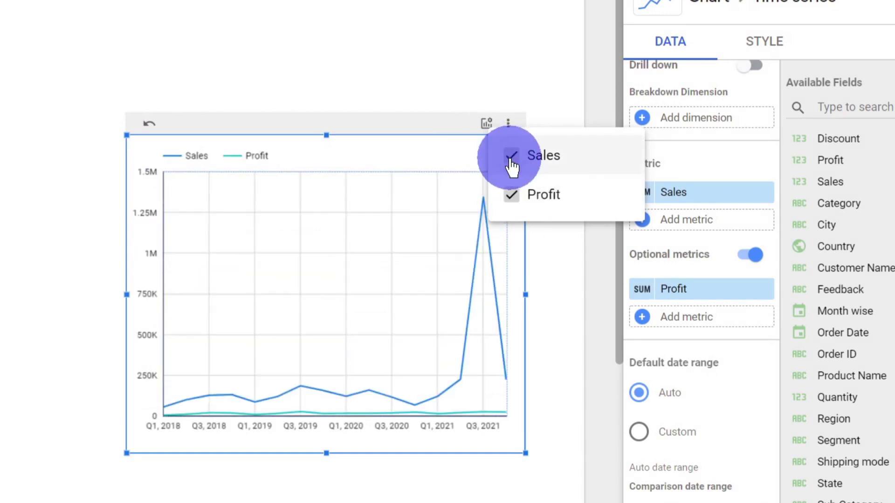
click(516, 194)
click(566, 68)
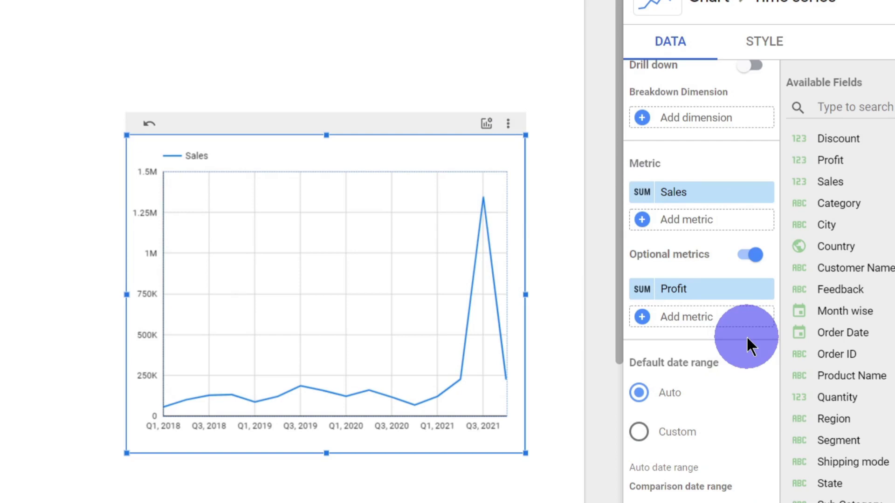
- Switch the chart's default date range to Custom and choose January 1, 2020 as the start date
click(683, 449)
scroll(703, 433, down, 8)
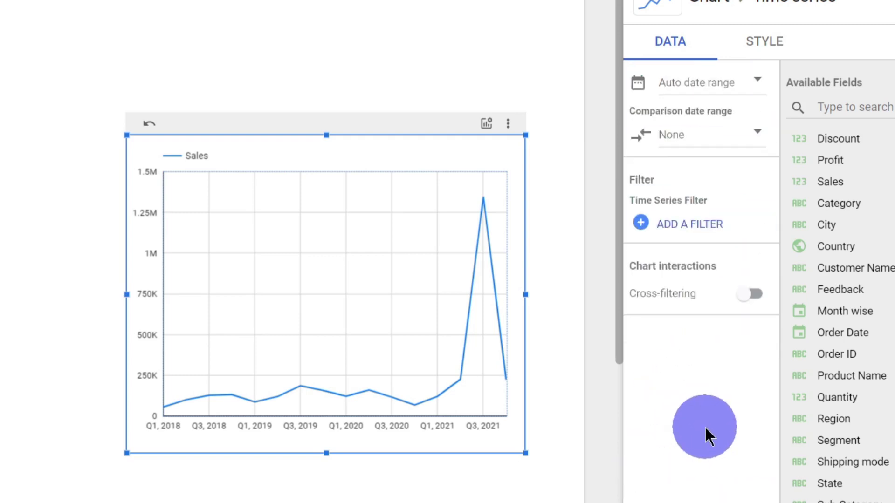
scroll(735, 303, up, 5)
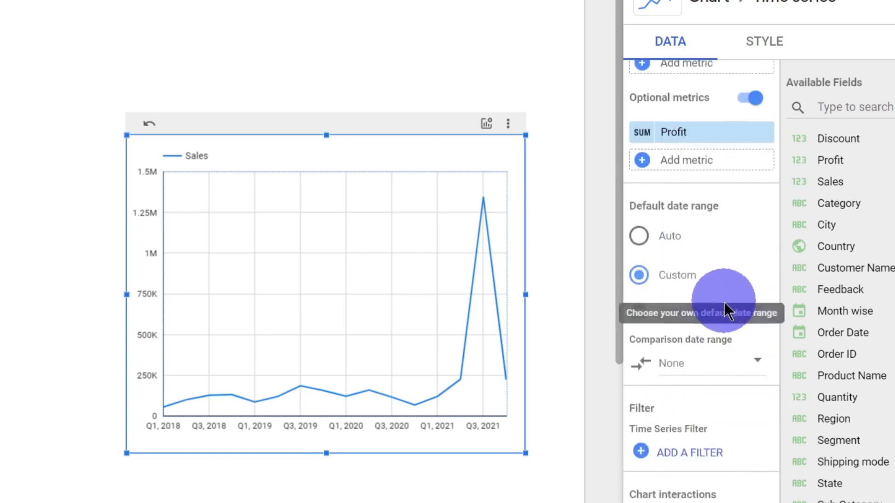
click(729, 313)
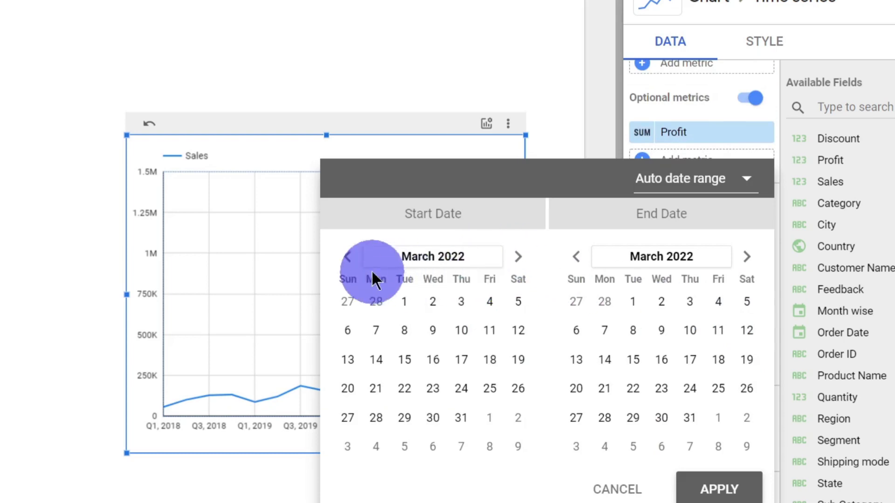
click(433, 259)
click(356, 257)
click(357, 257)
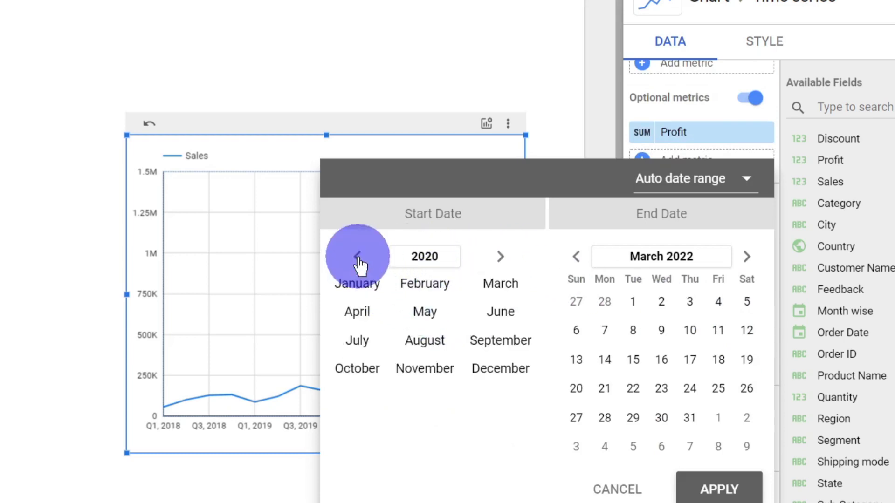
click(368, 292)
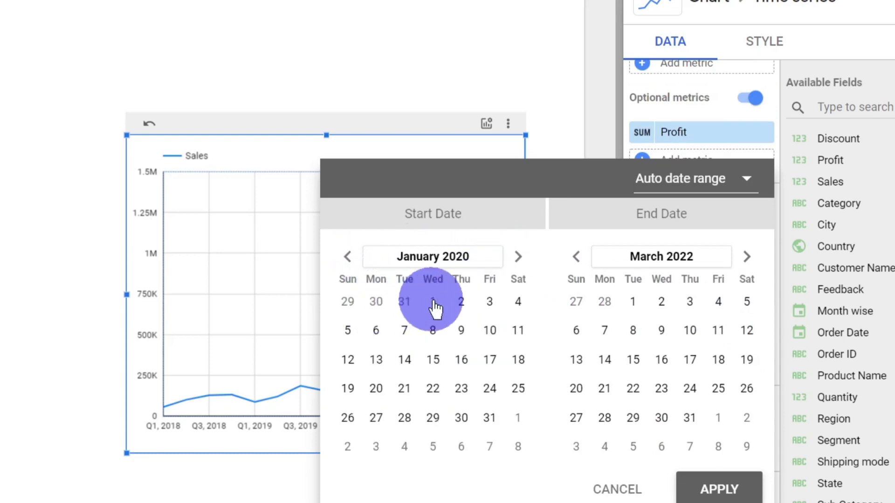
click(432, 301)
- Choose December 31, 2020 as the end date and apply the custom date range
click(652, 257)
click(580, 256)
click(580, 257)
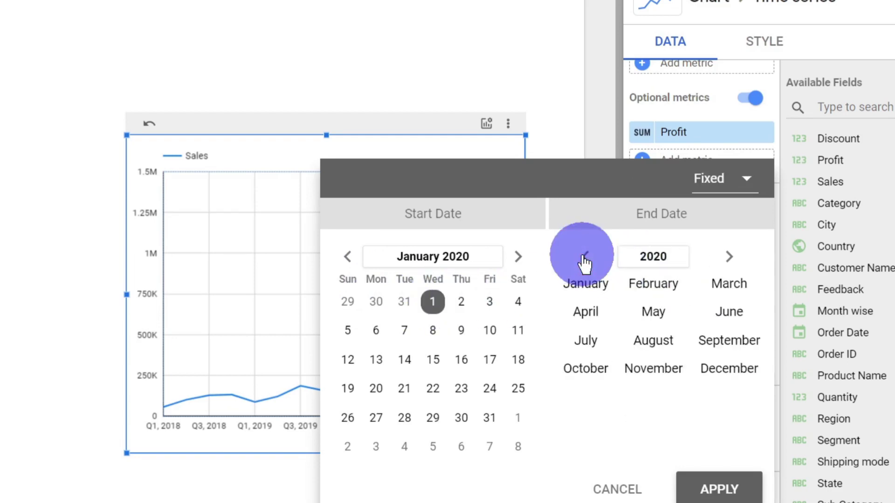
click(740, 360)
click(689, 417)
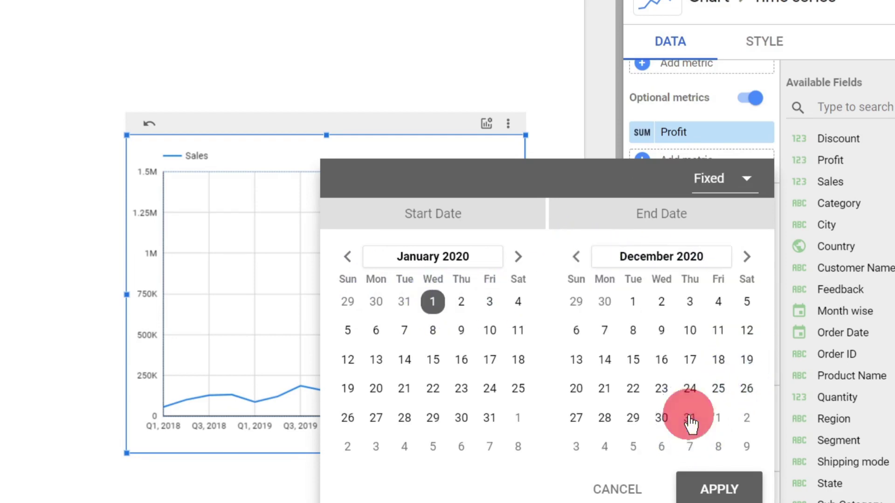
click(717, 487)
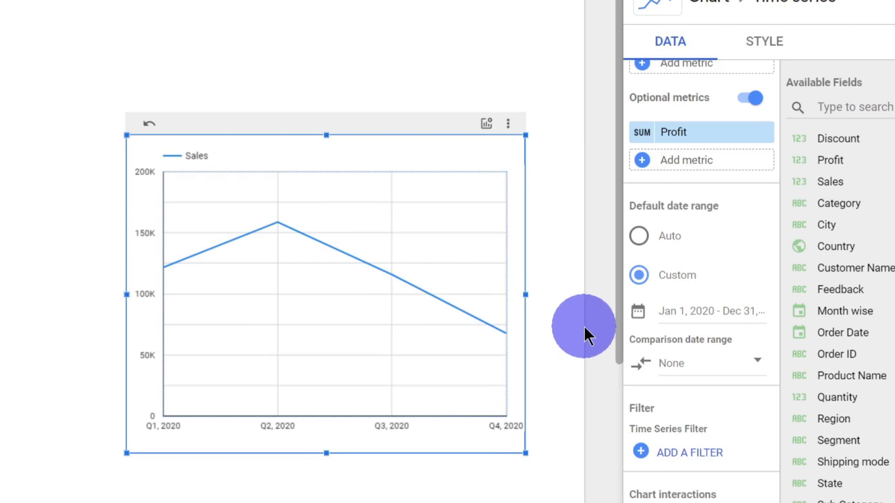
- Set the chart's comparison date range to Previous year and apply it
click(727, 373)
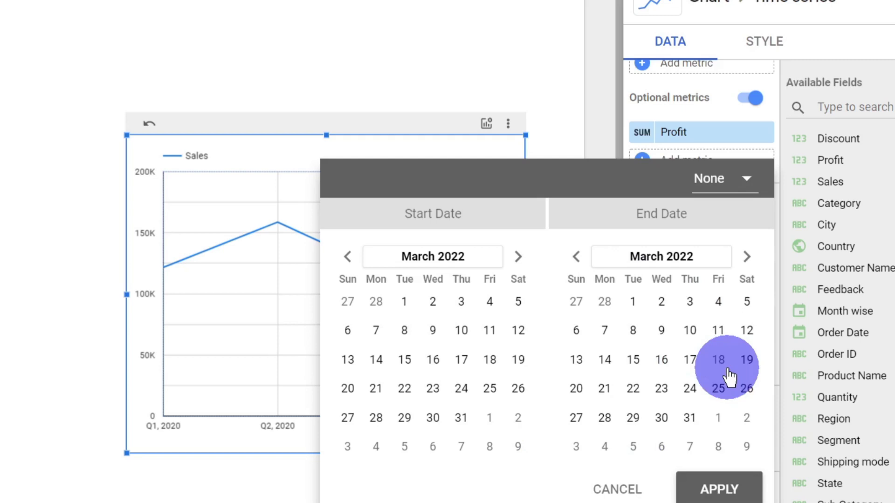
click(727, 180)
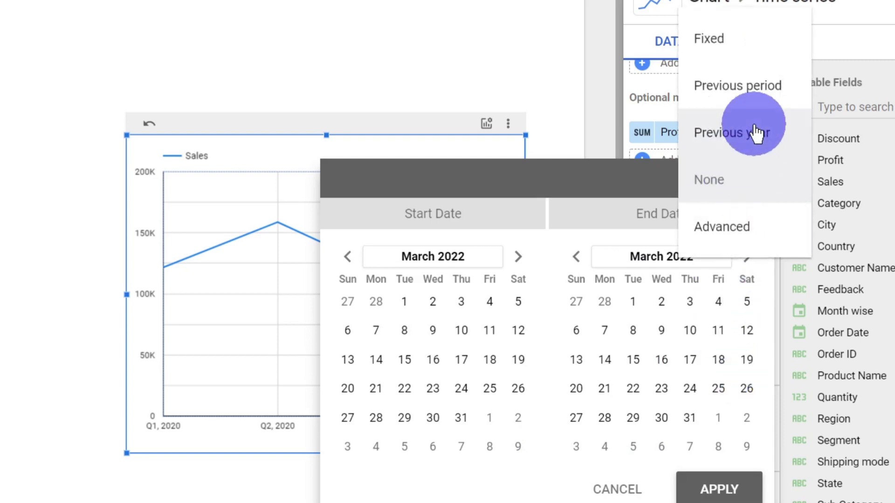
click(755, 133)
click(736, 482)
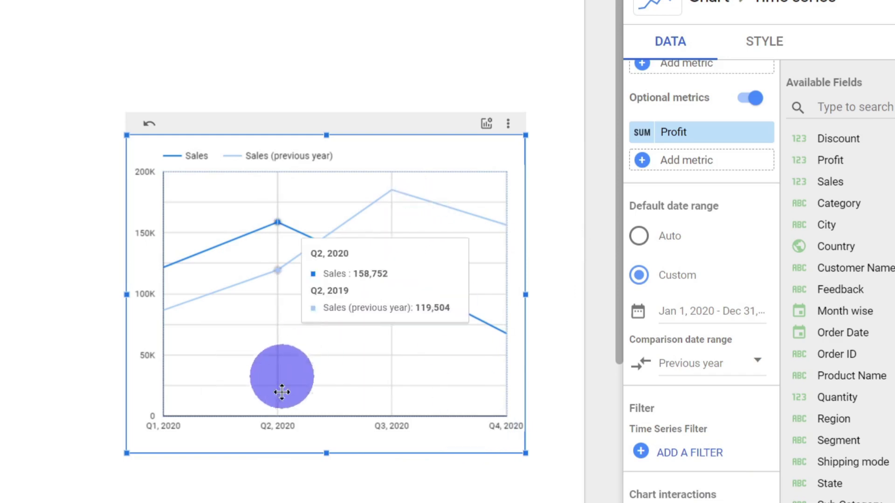
- Show Profit alongside Sales in the year-over-year comparison chart, and hide it again
mouse_move(290, 399)
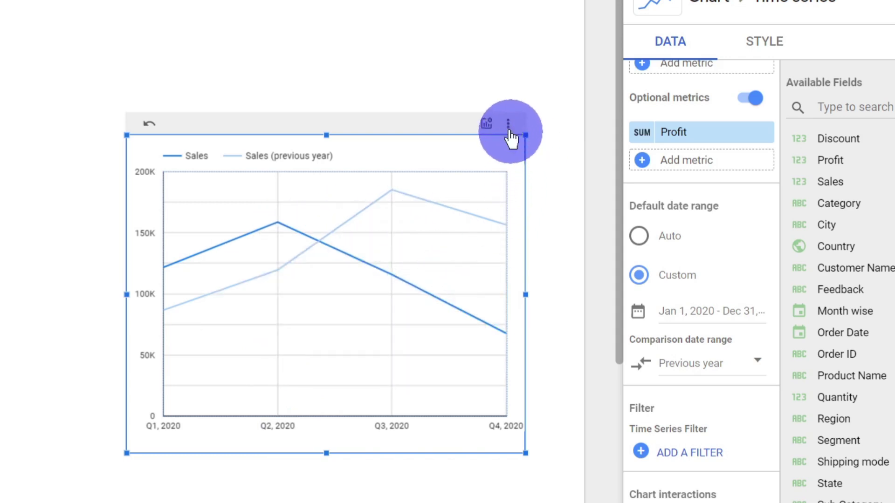
click(485, 126)
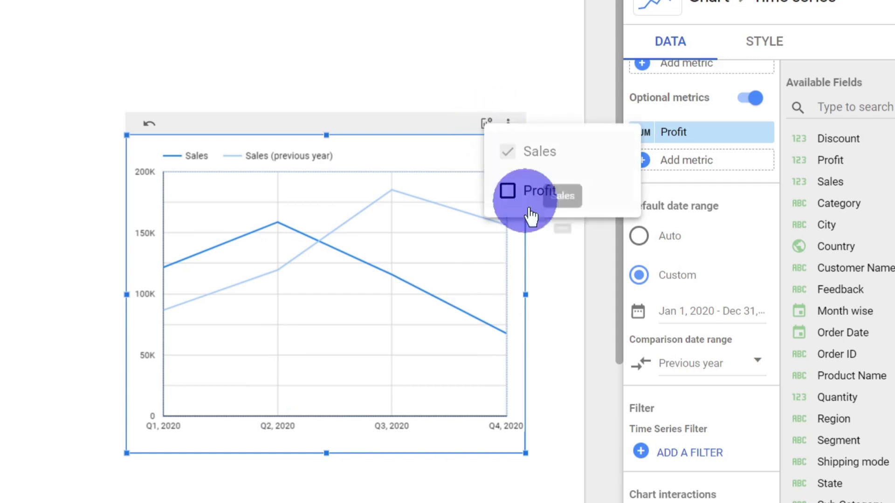
click(521, 201)
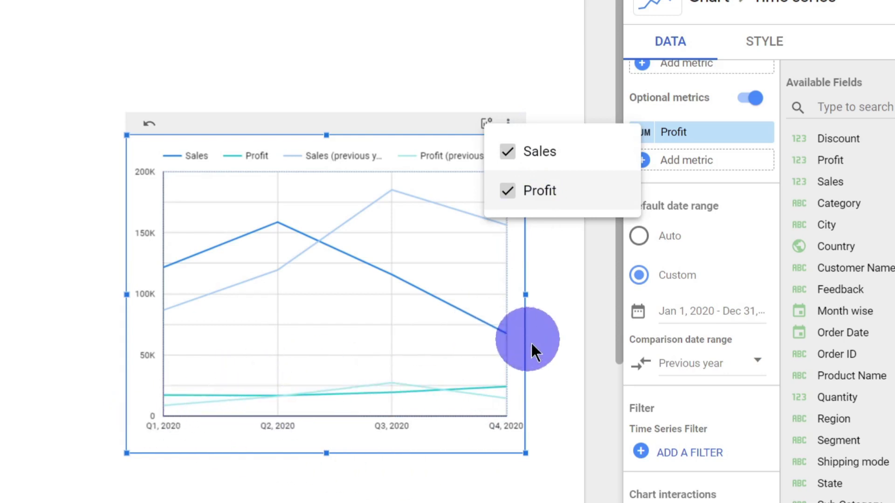
click(541, 191)
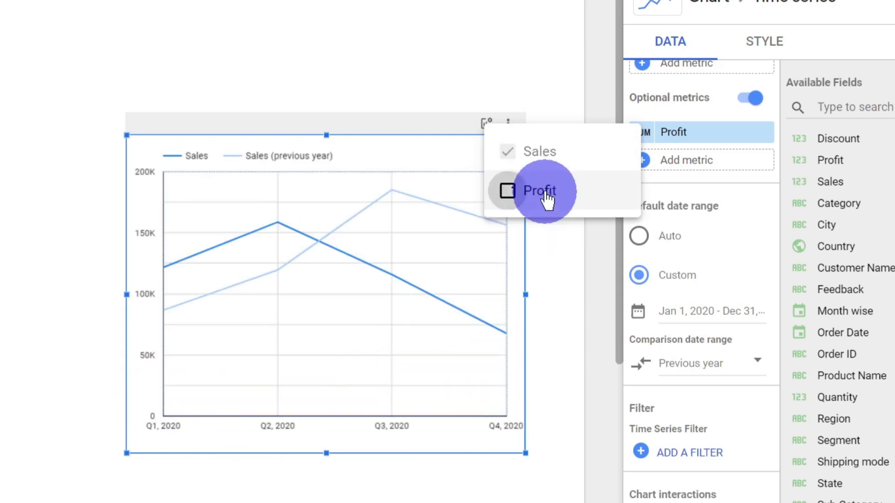
click(594, 246)
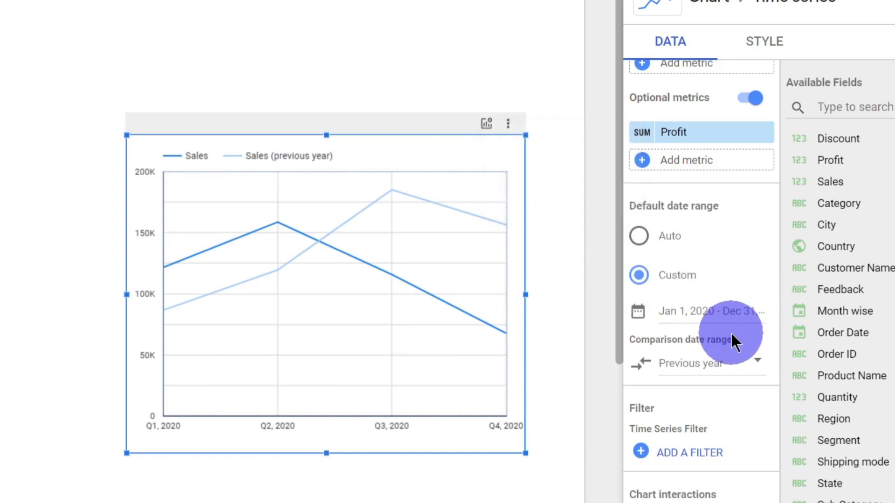
- Reset the chart's default date range to Auto and its comparison date range to None
click(648, 236)
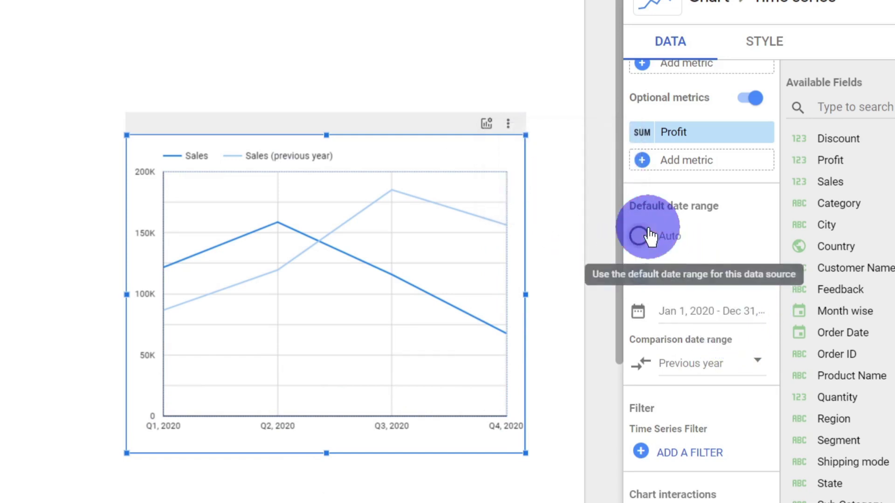
scroll(721, 266, down, 5)
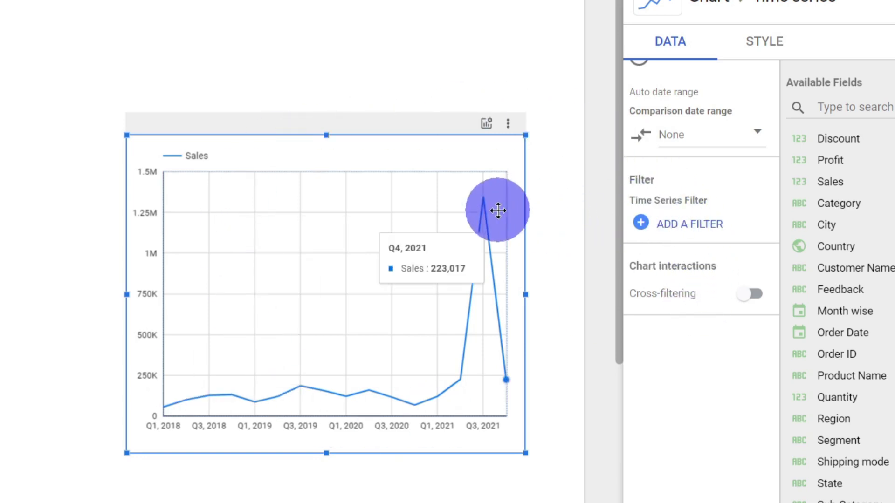
scroll(744, 270, up, 5)
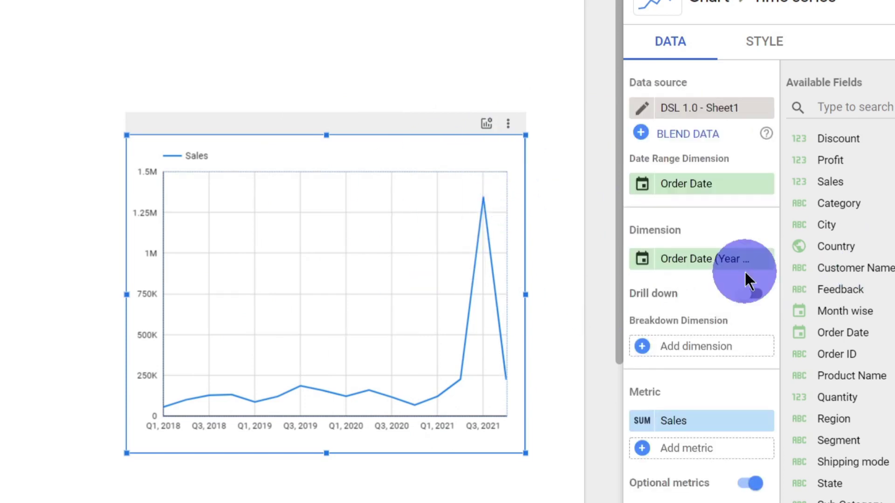